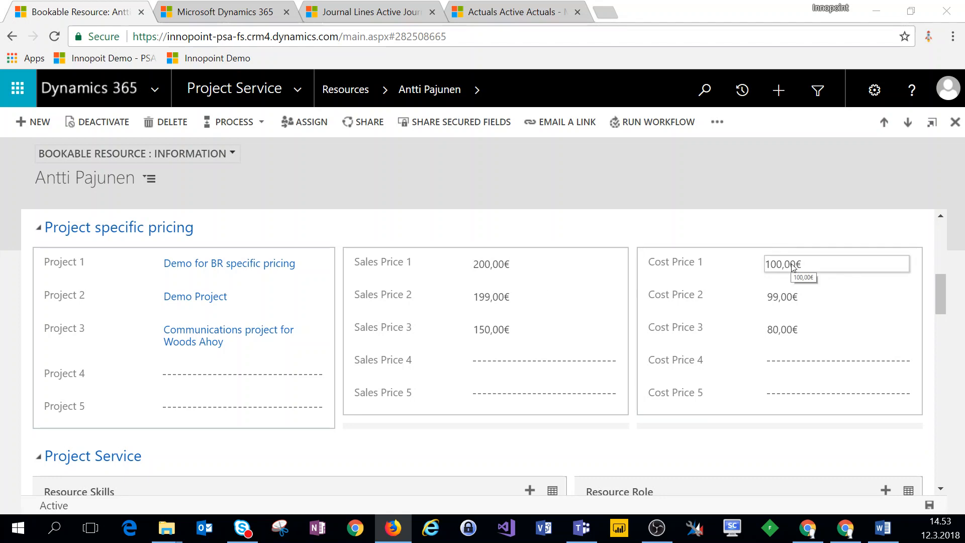
# Step: Save the 12.3.2018 one-hour Kick Off Meeting time entry for Demo for BR specific pricing and submit it
pyautogui.click(231, 13)
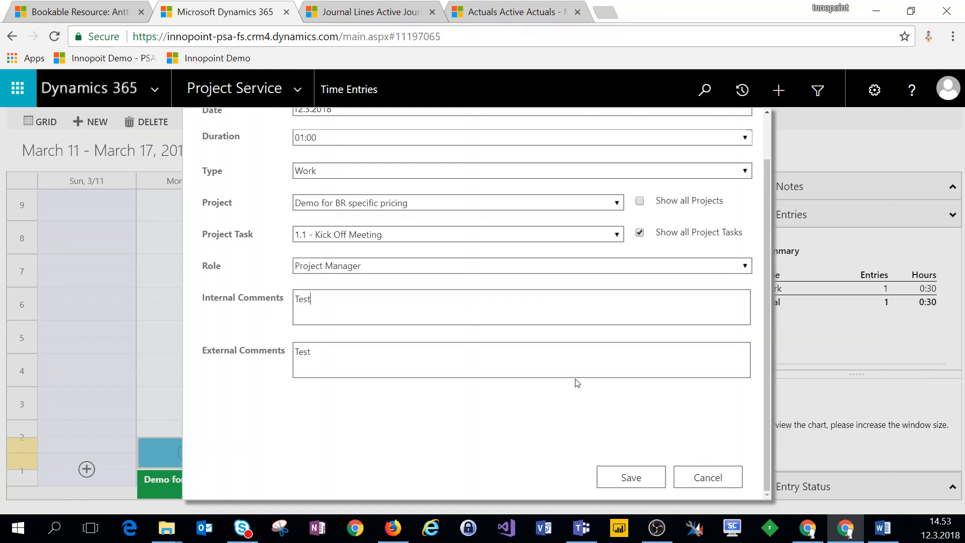
pyautogui.click(636, 480)
pyautogui.click(200, 450)
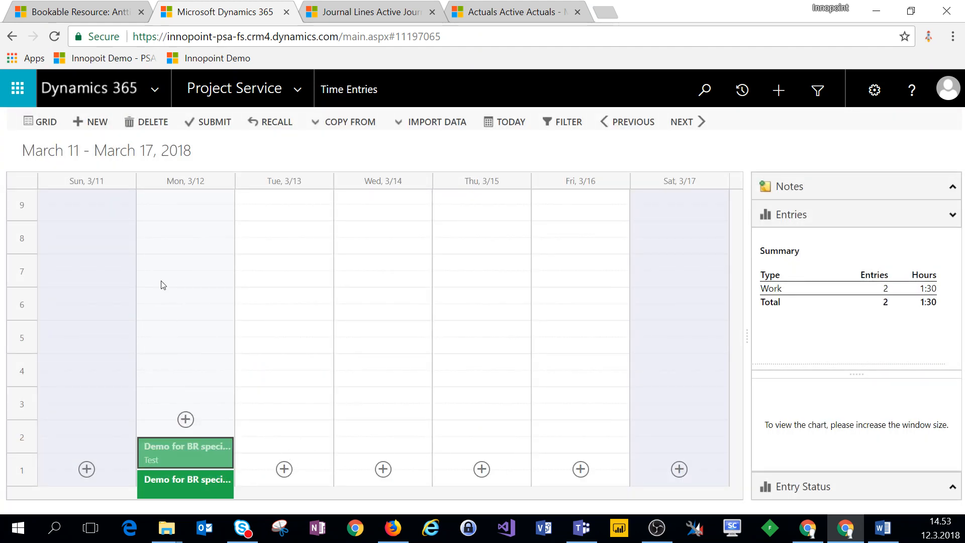
pyautogui.click(207, 122)
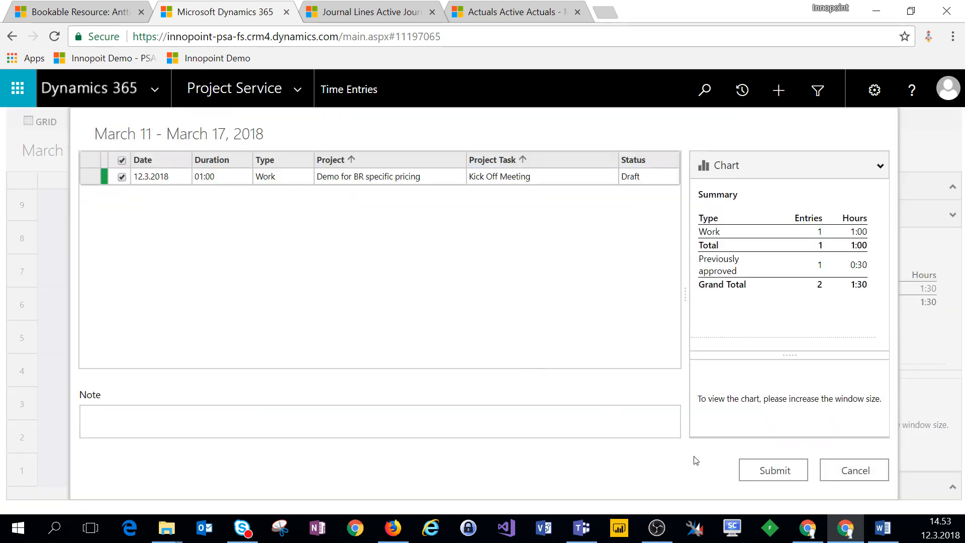
pyautogui.click(773, 471)
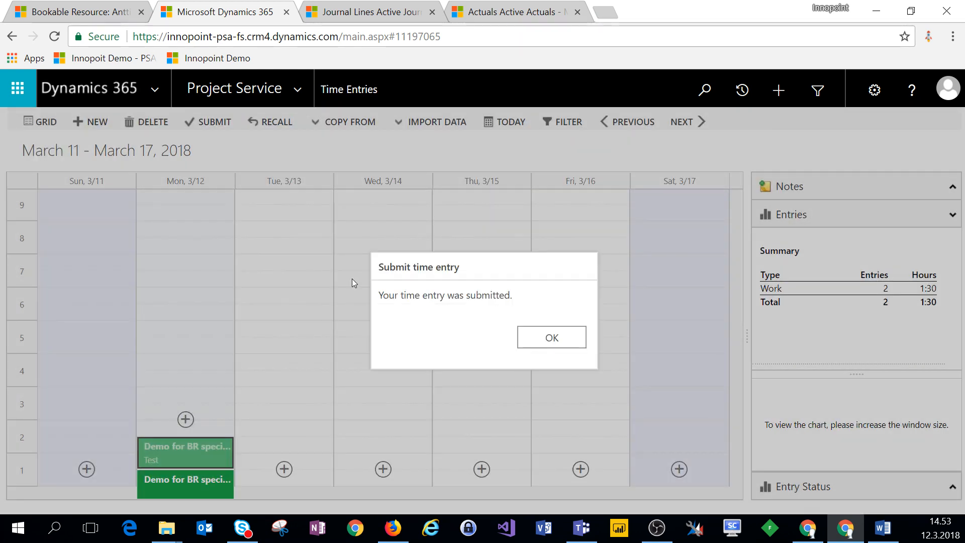
pyautogui.press('Return')
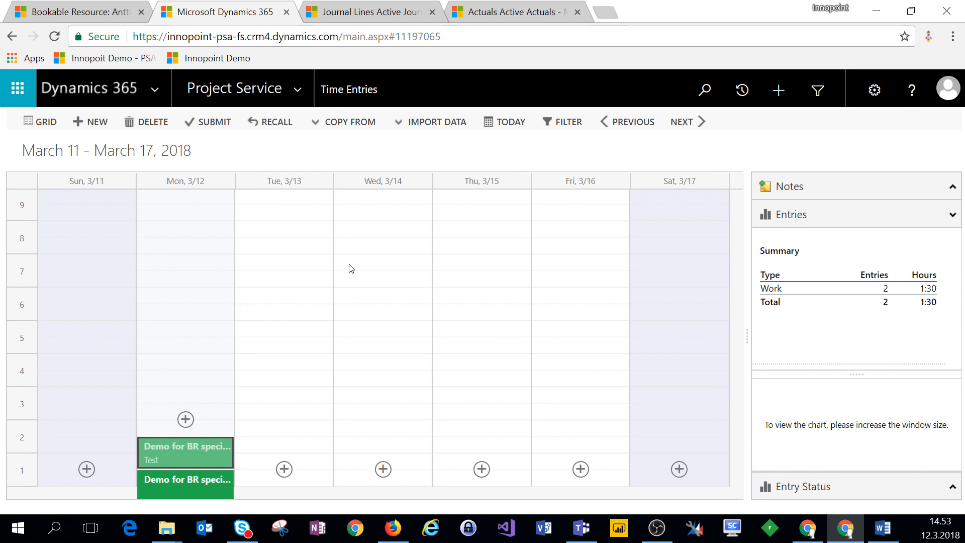
# Step: Refresh the Active Journal Lines list and check the prices on the newest Unbilled Sales and Cost lines
pyautogui.click(366, 15)
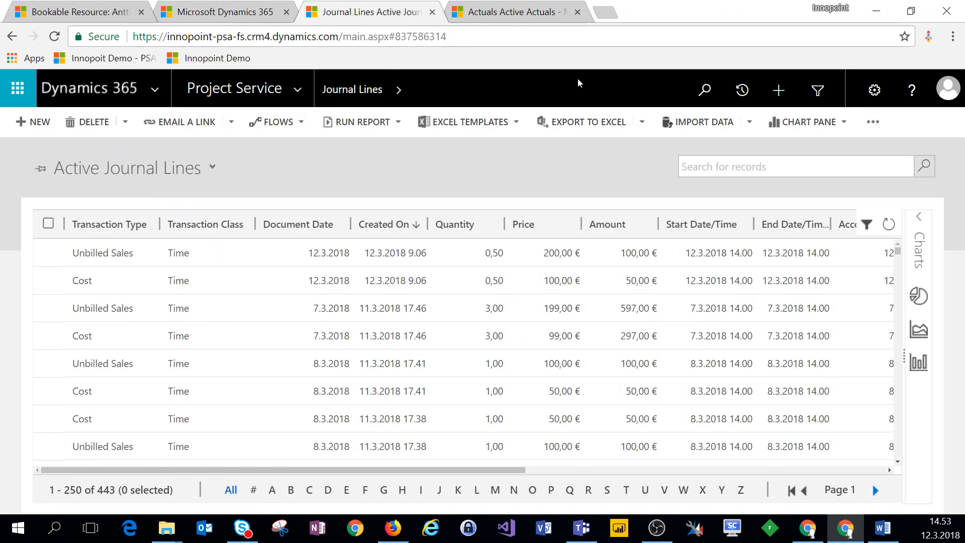
pyautogui.click(890, 225)
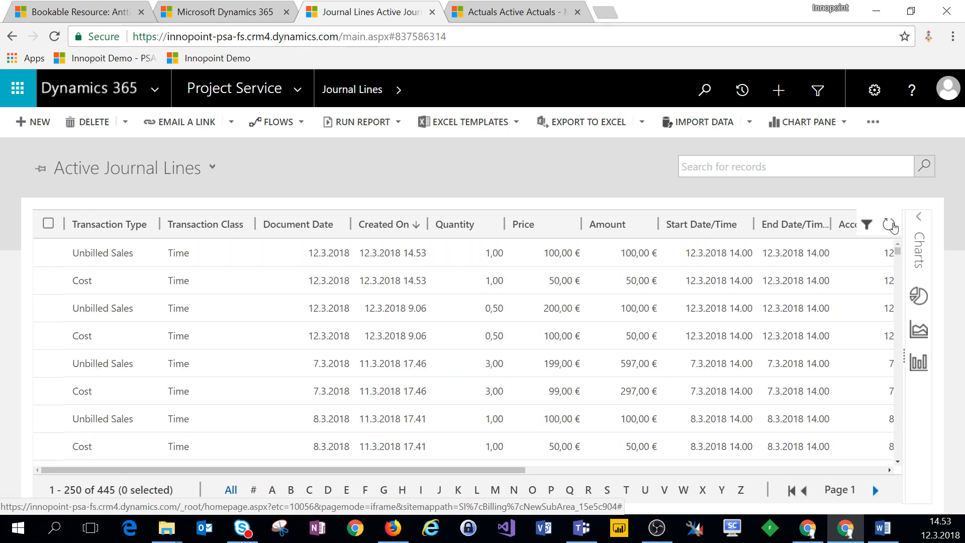
pyautogui.click(890, 225)
pyautogui.click(888, 225)
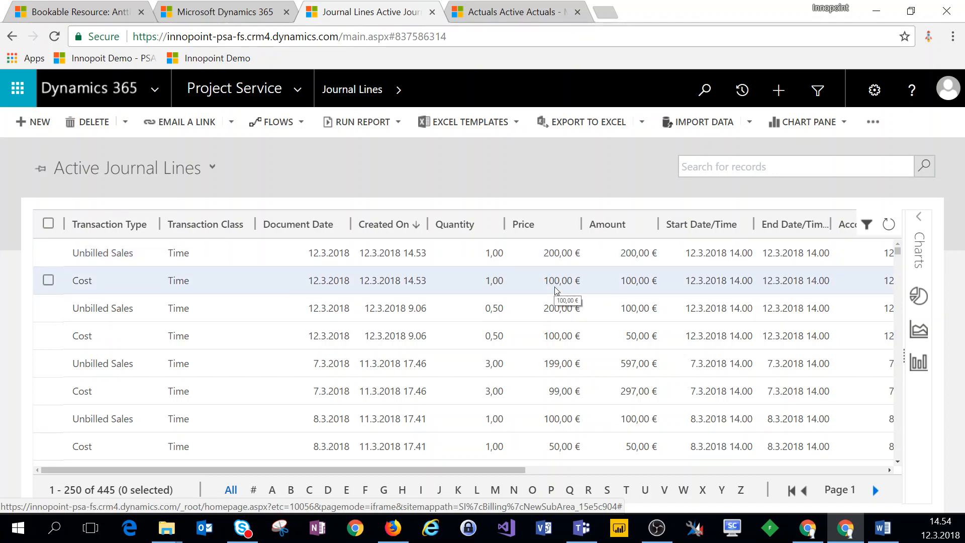
# Step: Open the project approvals list of time entries for approval and refresh it
pyautogui.click(253, 14)
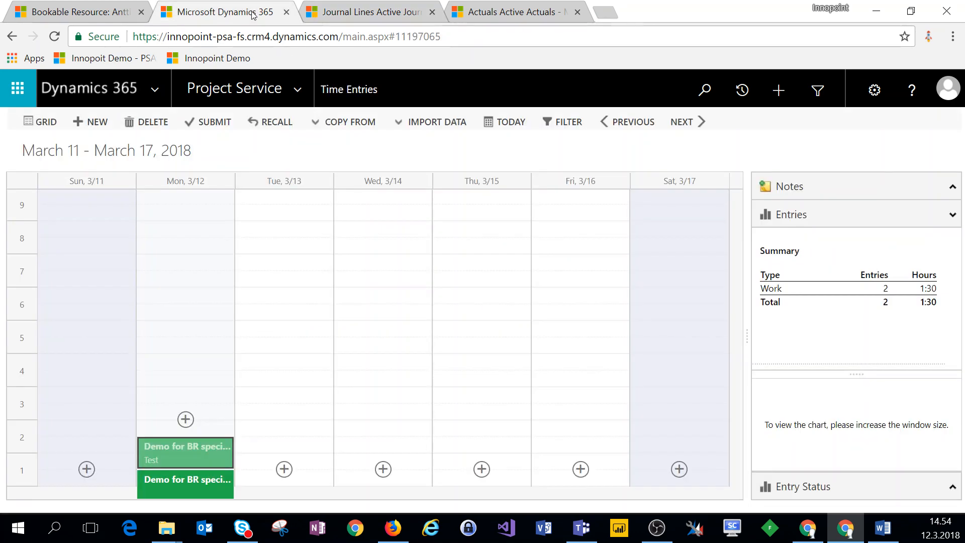
pyautogui.click(291, 93)
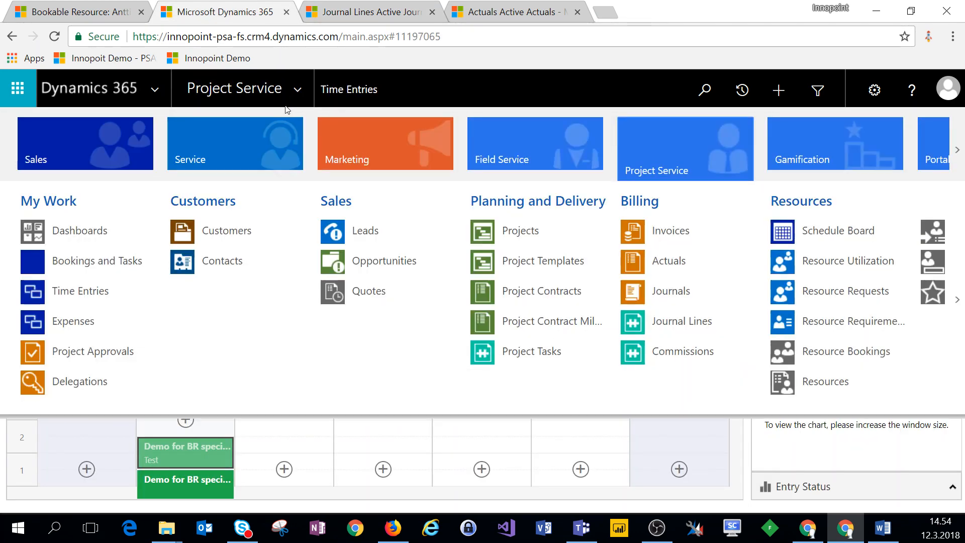
pyautogui.click(128, 351)
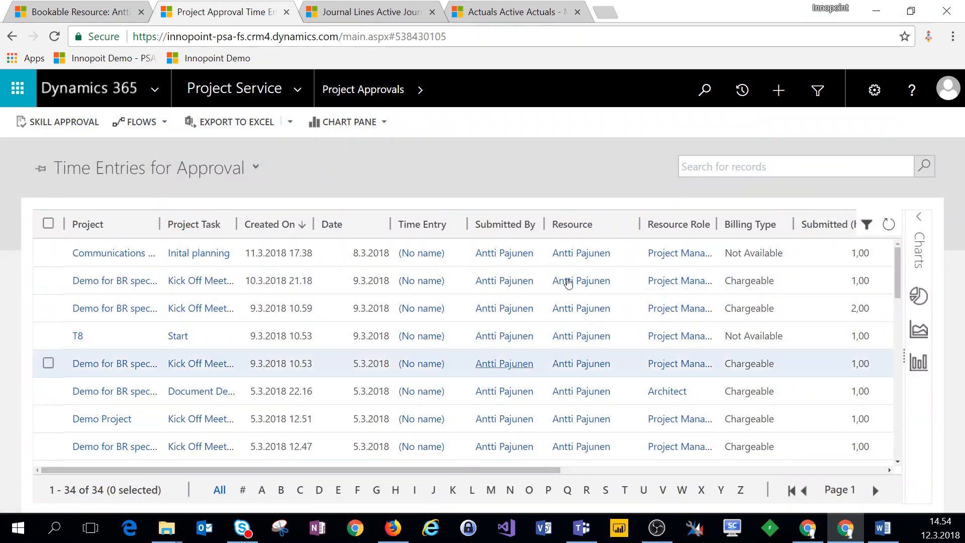
pyautogui.click(889, 224)
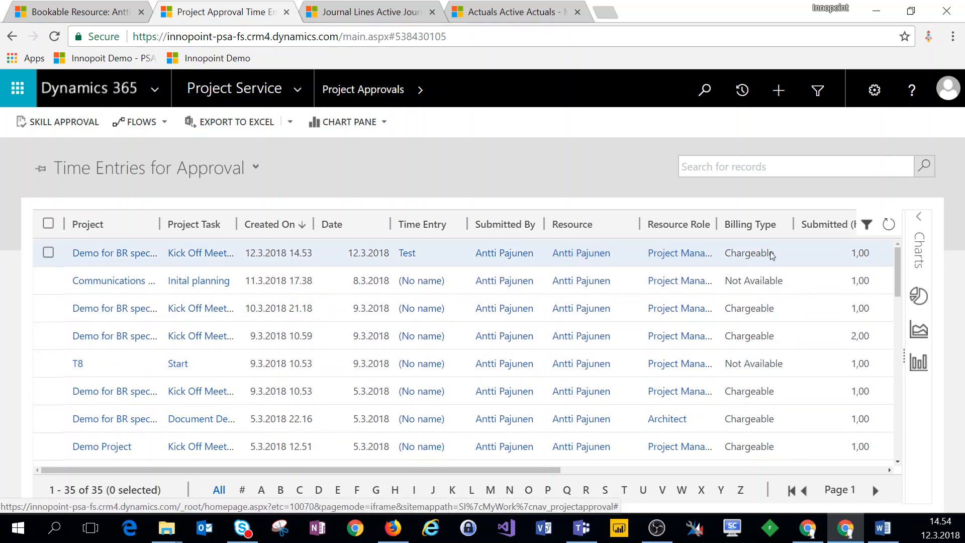
# Step: Open the approval record of the 12.3.2018 time entry named Test and review its sales pricing fields
pyautogui.click(787, 255)
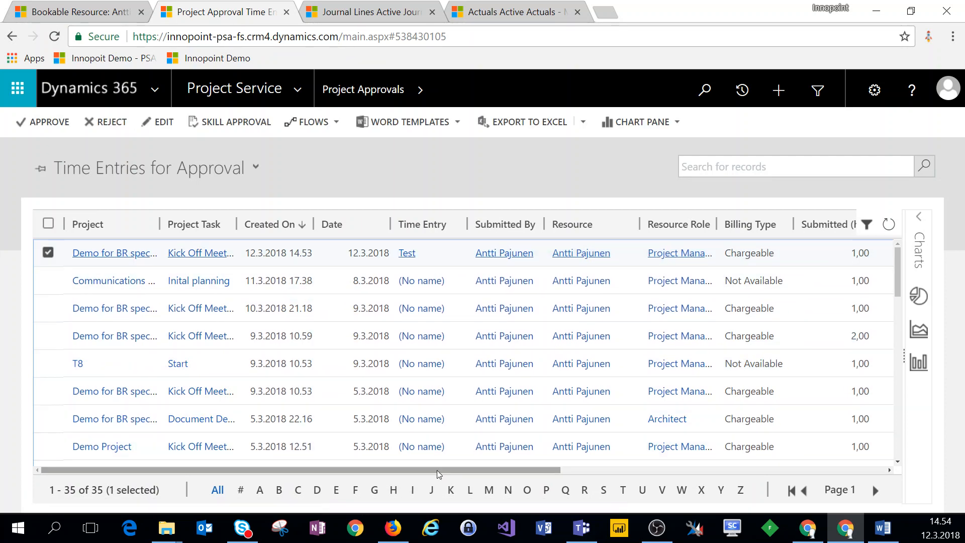
pyautogui.moveTo(436, 470); pyautogui.dragTo(624, 477)
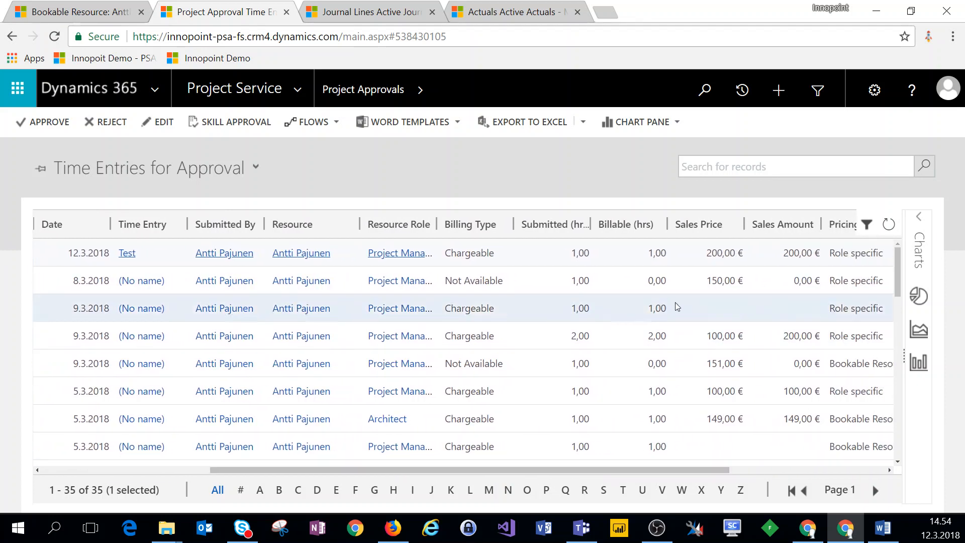
pyautogui.doubleClick(536, 254)
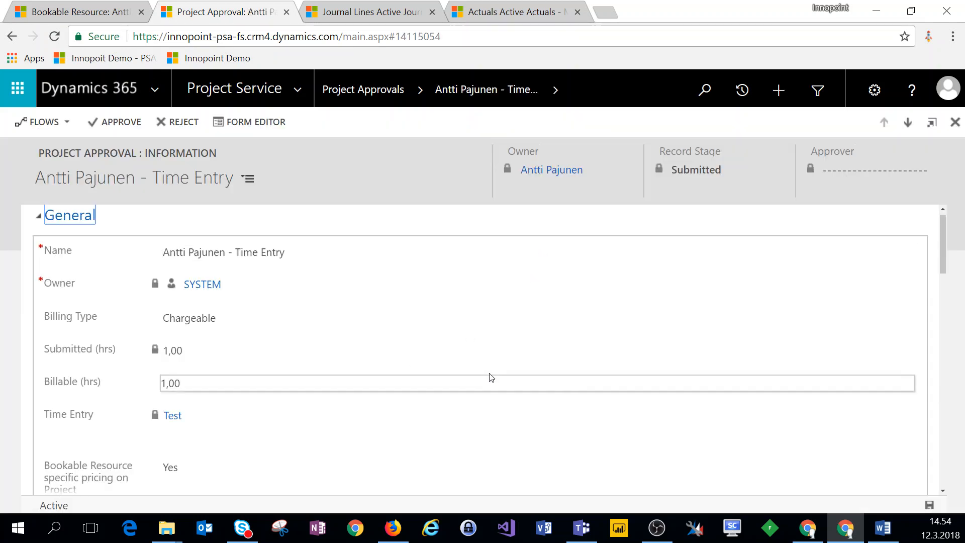
pyautogui.scroll(-3, 786, 303)
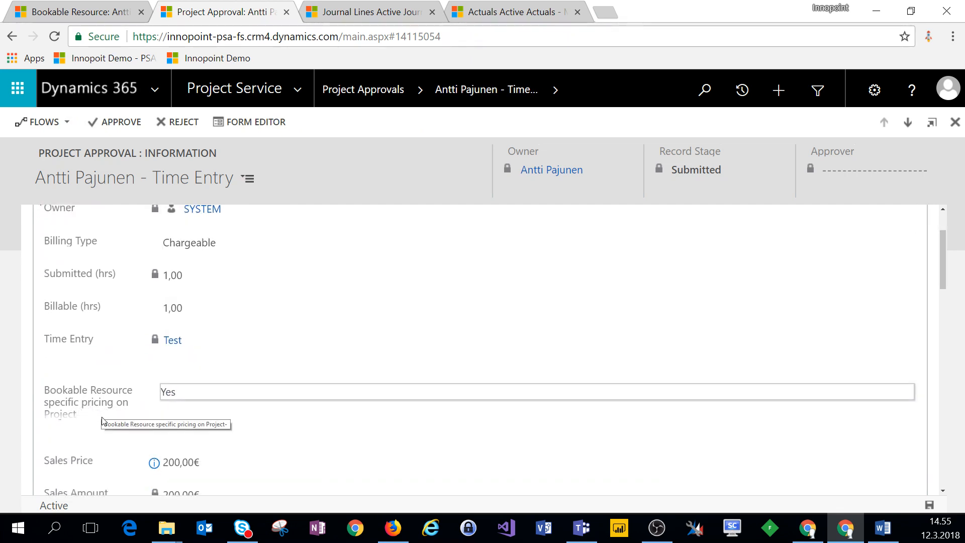
pyautogui.scroll(-3, 103, 414)
pyautogui.scroll(-2, 95, 352)
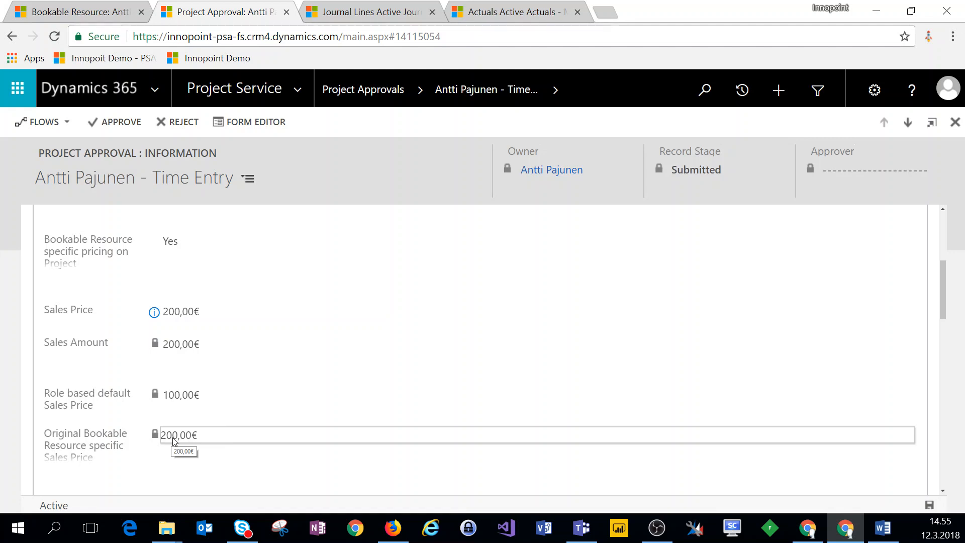
# Step: Set Bookable Resource specific pricing on Project to No and apply the recommended role-specific Sales Price of 100,00€
pyautogui.click(178, 243)
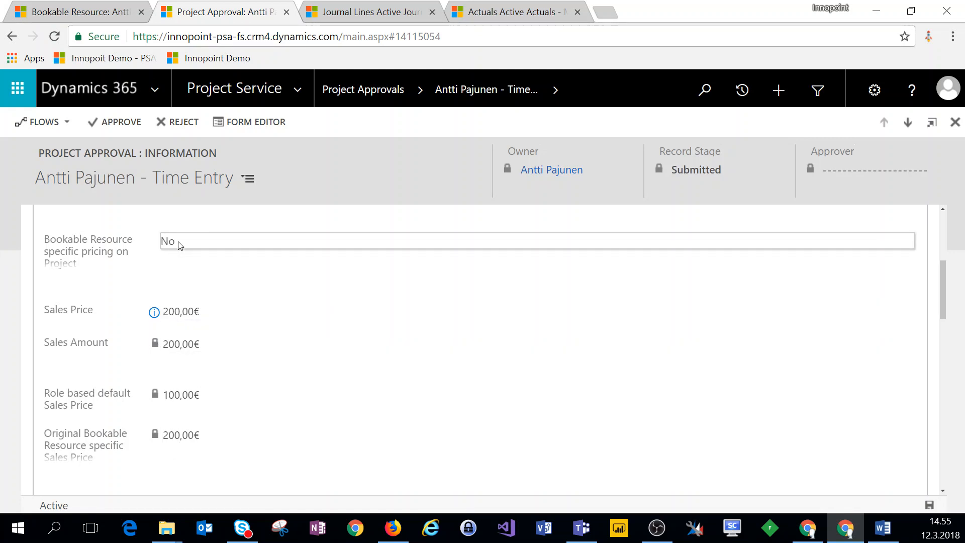
pyautogui.click(155, 313)
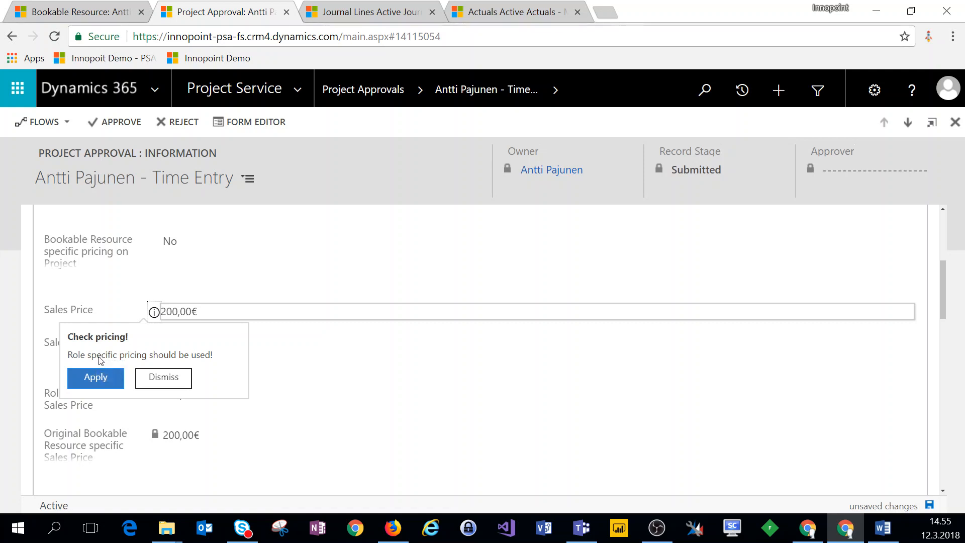
pyautogui.click(106, 381)
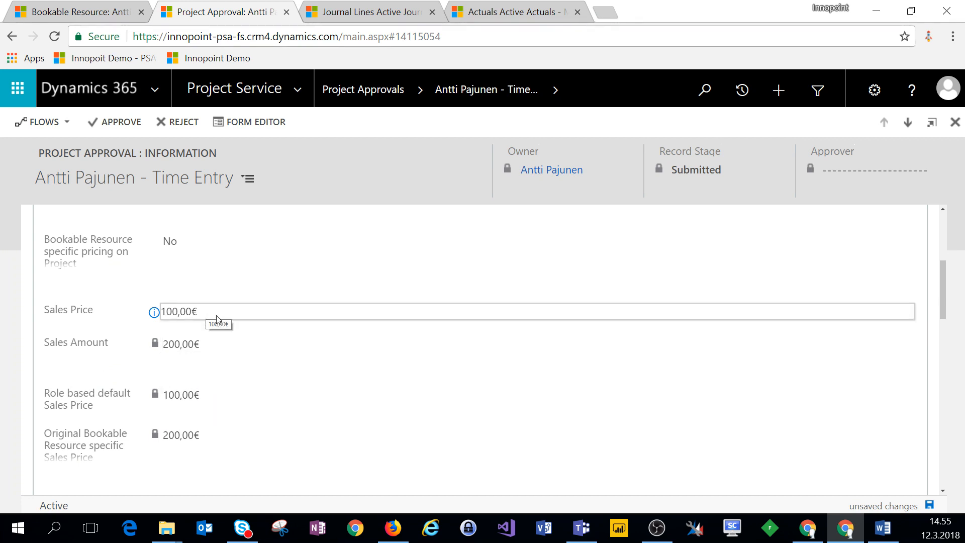
# Step: Set Bookable Resource specific pricing on Project back to Yes and apply the recommended project-specific Sales Price of 200,00€
pyautogui.click(180, 245)
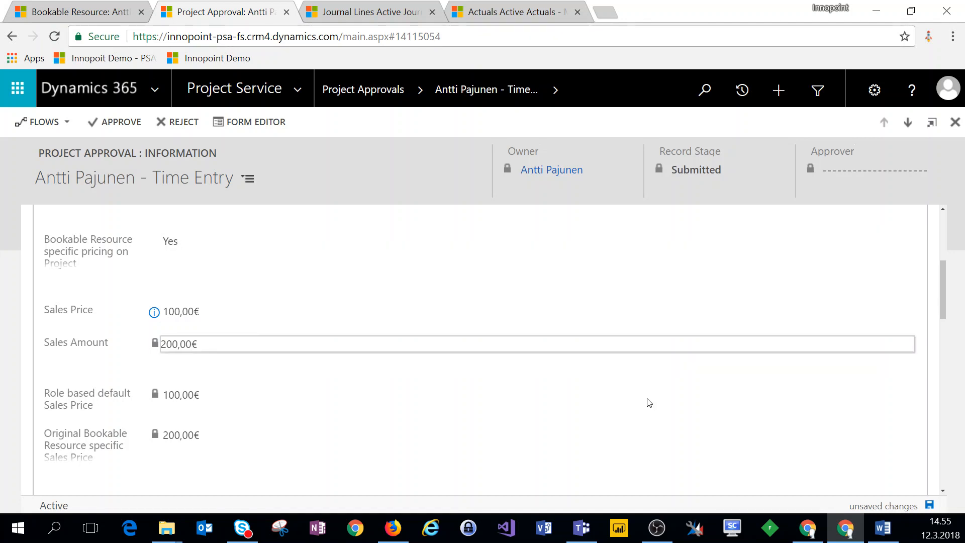
pyautogui.click(154, 312)
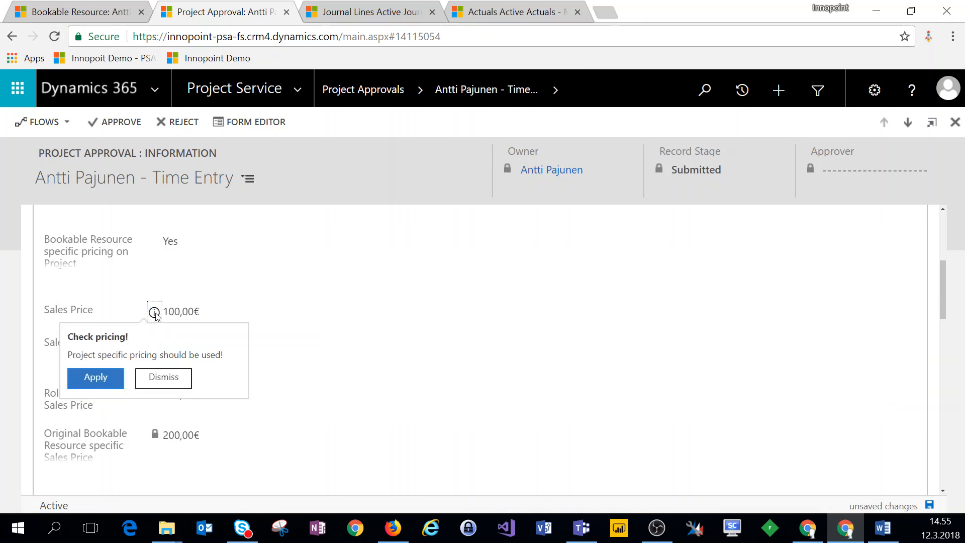
pyautogui.click(94, 380)
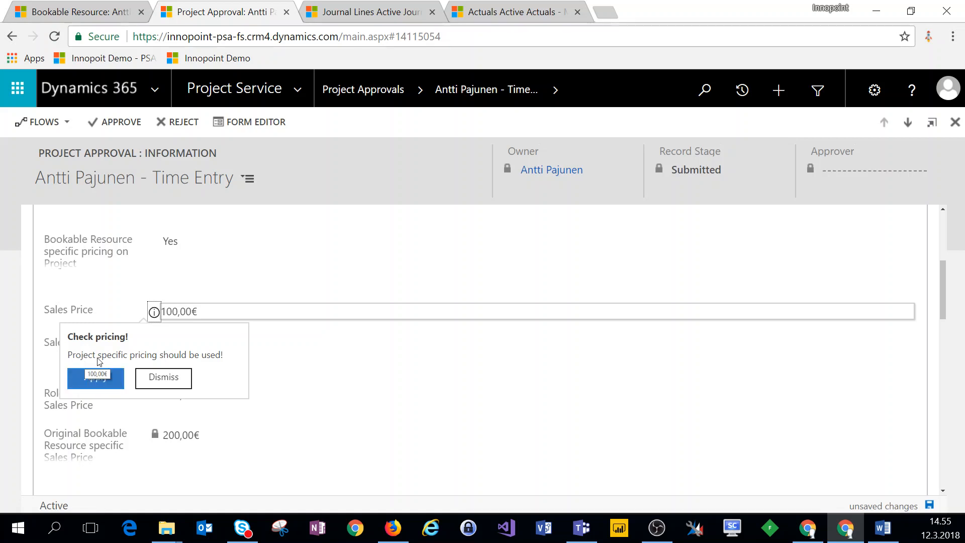
pyautogui.click(94, 384)
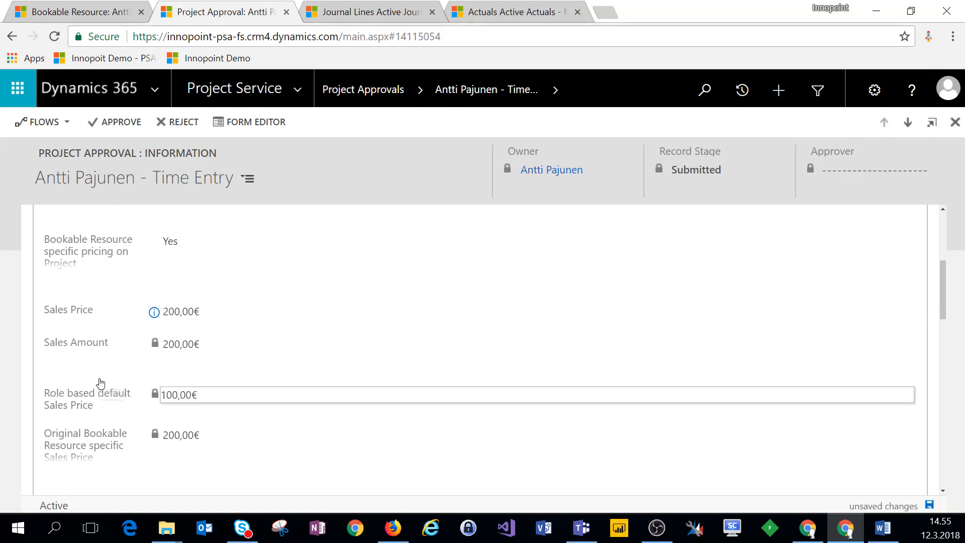
# Step: Save the project approval record and approve the time entry
pyautogui.click(929, 505)
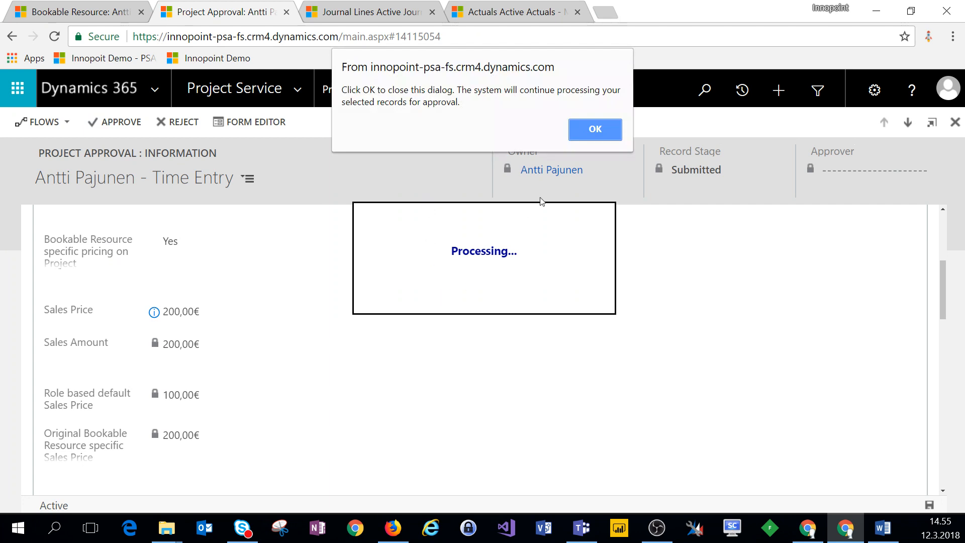
pyautogui.click(590, 131)
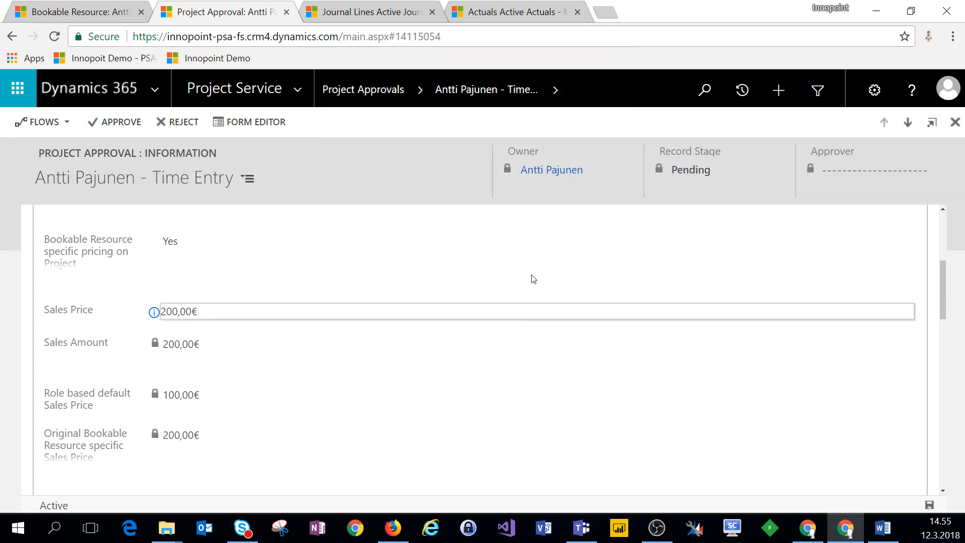
# Step: Refresh the Active Actuals list to check for the approved time entry's sales and cost actuals
pyautogui.click(507, 12)
pyautogui.click(889, 225)
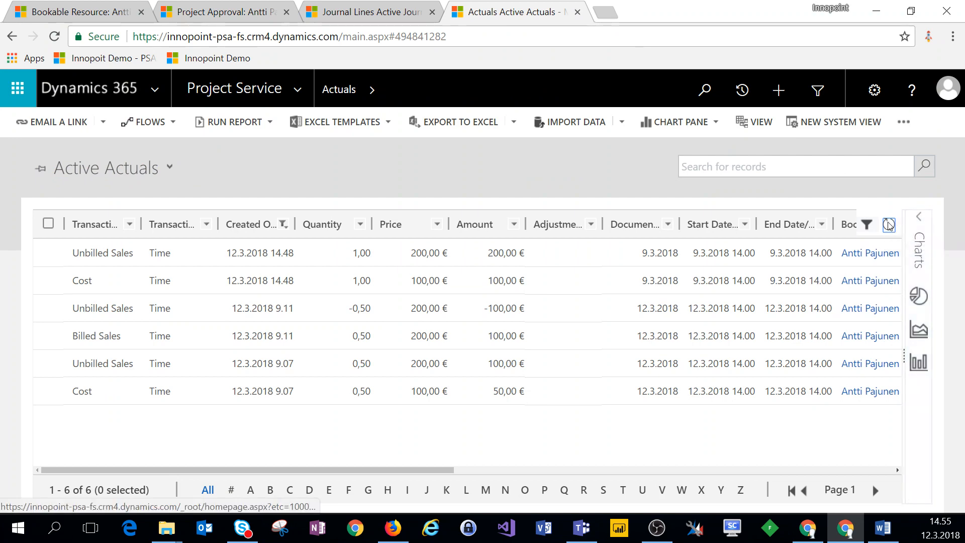